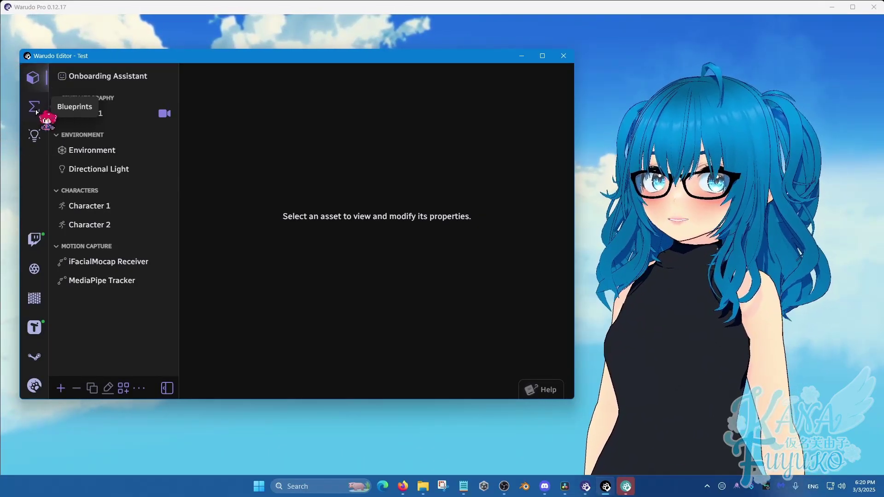
Open the Face Tracking - iFacialMocap blueprint.
{"action": "left_click", "coordinate": [35, 108]}
{"action": "left_click", "coordinate": [82, 103]}
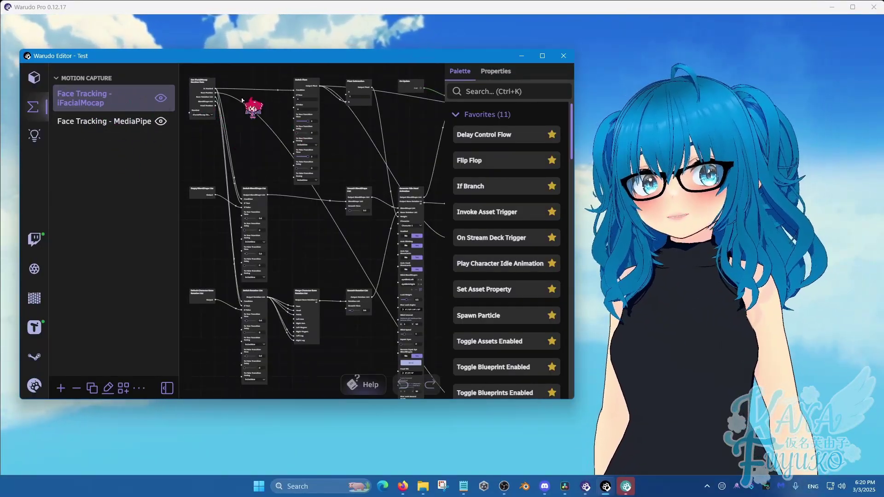
{"action": "scroll", "coordinate": [257, 102], "scroll_direction": "up", "scroll_amount": 2}
{"action": "scroll", "coordinate": [276, 138], "scroll_direction": "up", "scroll_amount": 2}
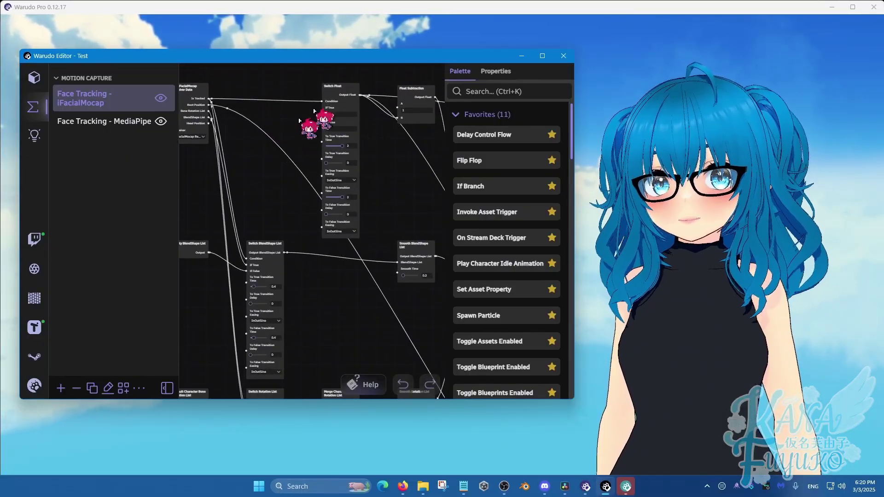
Examine the Switch Float, Switch BlendShape List and Switch Rotation List nodes in the iFacialMocap blueprint.
{"action": "left_click_drag", "start_coordinate": [289, 180], "coordinate": [339, 77]}
{"action": "scroll", "coordinate": [303, 110], "scroll_direction": "up", "scroll_amount": 2}
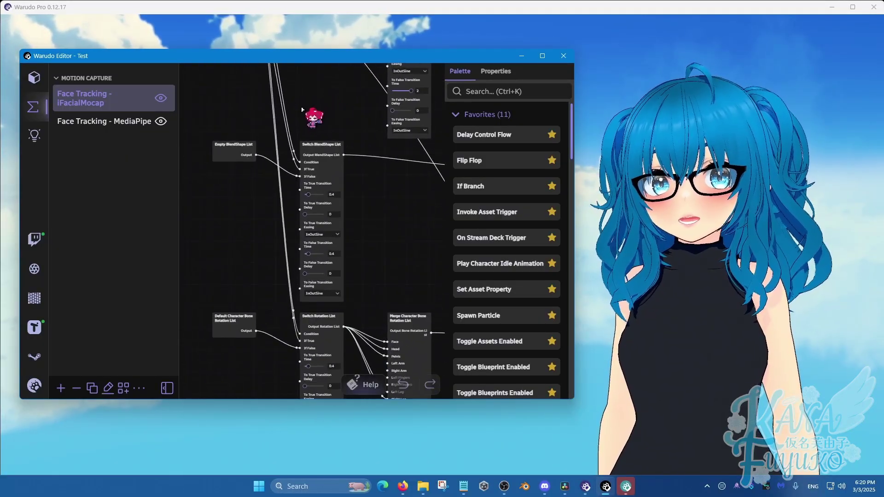
{"action": "left_click", "coordinate": [322, 157]}
{"action": "left_click_drag", "start_coordinate": [390, 209], "coordinate": [369, 263]}
{"action": "left_click", "coordinate": [299, 237]}
{"action": "left_click", "coordinate": [260, 202]}
{"action": "left_click_drag", "start_coordinate": [284, 129], "coordinate": [253, 266]}
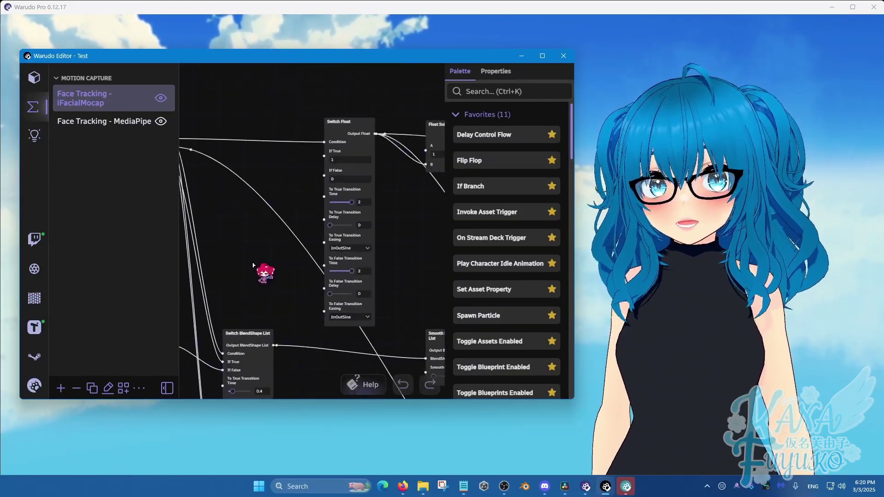
{"action": "scroll", "coordinate": [257, 208], "scroll_direction": "down", "scroll_amount": 3}
{"action": "left_click_drag", "start_coordinate": [249, 225], "coordinate": [302, 112]}
{"action": "scroll", "coordinate": [292, 119], "scroll_direction": "up", "scroll_amount": 3}
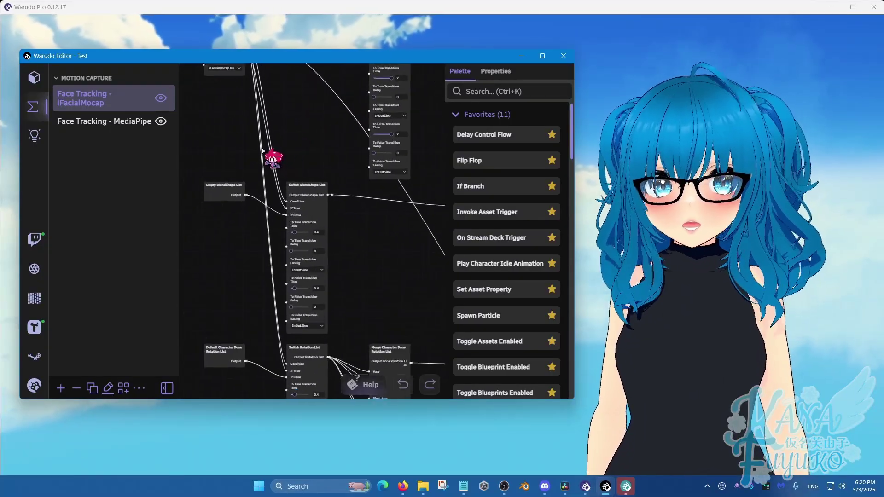
Set the Switch BlendShape List node's To False Transition Time and To False Transition Delay to 9,999.
{"action": "scroll", "coordinate": [263, 151], "scroll_direction": "up", "scroll_amount": 2}
{"action": "left_click_drag", "start_coordinate": [269, 223], "coordinate": [252, 218]}
{"action": "scroll", "coordinate": [264, 201], "scroll_direction": "up", "scroll_amount": 3}
{"action": "scroll", "coordinate": [253, 218], "scroll_direction": "up", "scroll_amount": 2}
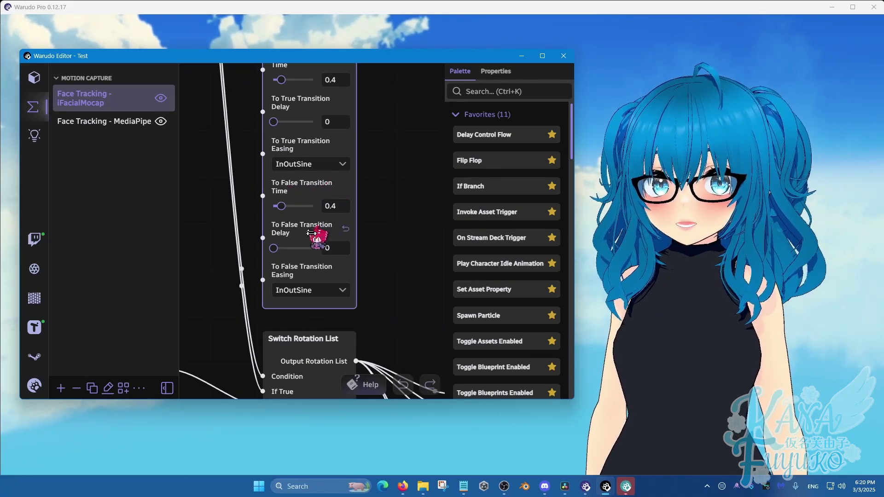
{"action": "left_click", "coordinate": [345, 206]}
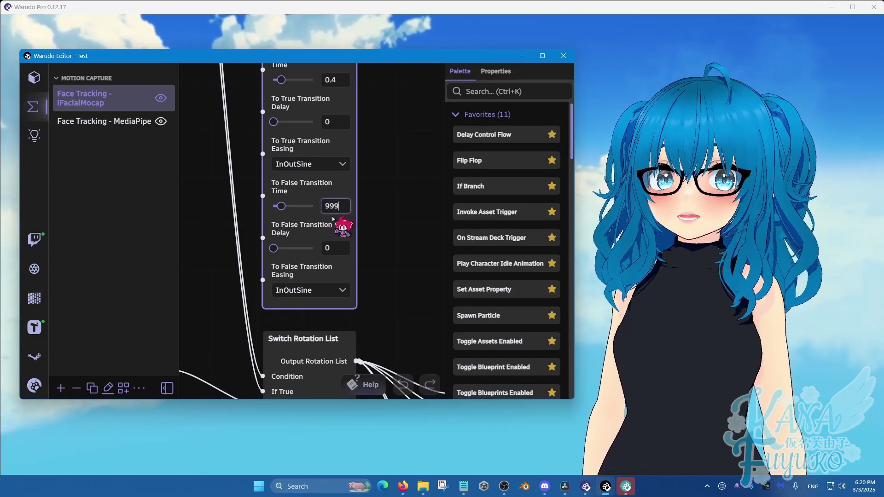
{"action": "left_click", "coordinate": [377, 211]}
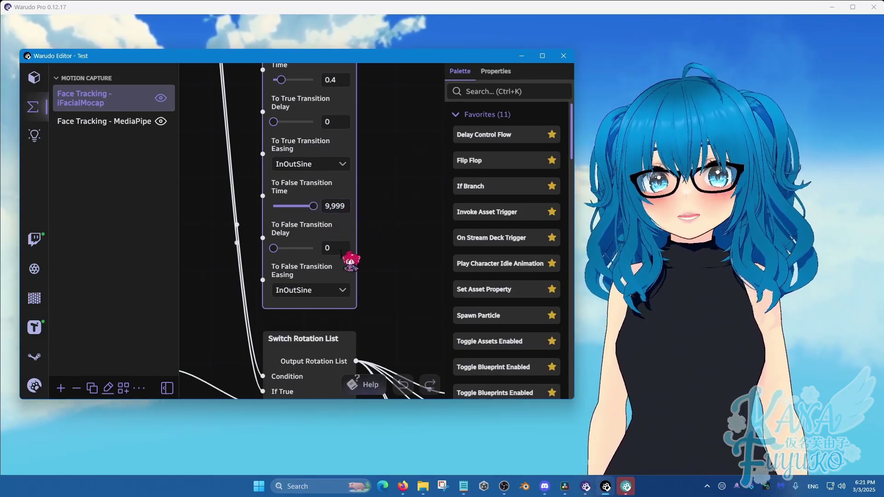
{"action": "left_click", "coordinate": [340, 248]}
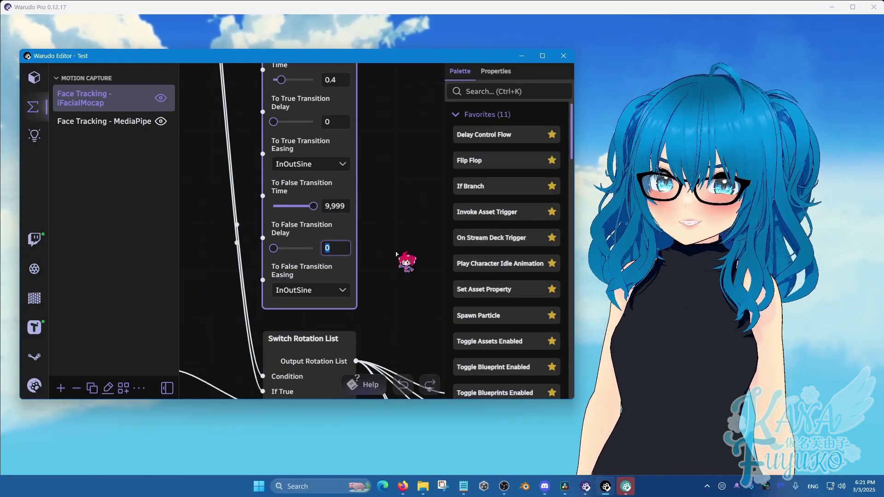
{"action": "key", "text": "Return"}
Set the Switch Rotation List node's To False Transition Time and To False Transition Delay to 9,999.
{"action": "scroll", "coordinate": [389, 257], "scroll_direction": "down", "scroll_amount": 1}
{"action": "scroll", "coordinate": [386, 315], "scroll_direction": "down", "scroll_amount": 2}
{"action": "left_click_drag", "start_coordinate": [385, 291], "coordinate": [397, 162]}
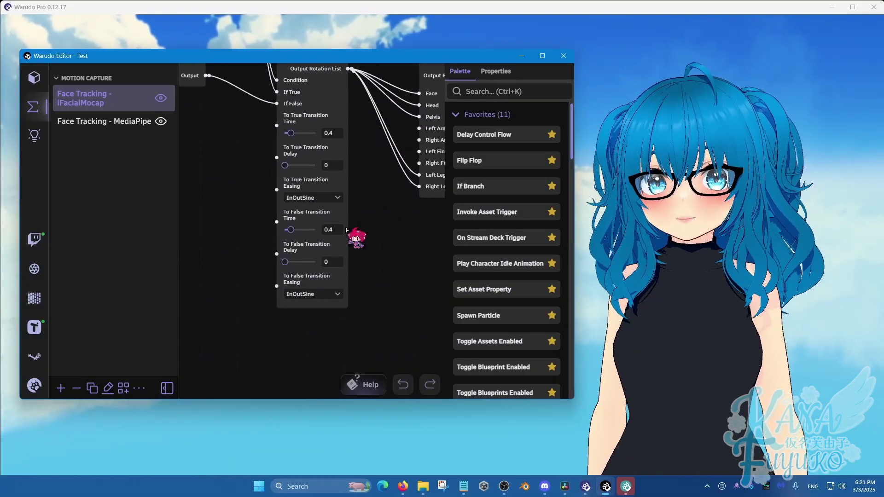
{"action": "left_click", "coordinate": [330, 229]}
{"action": "type", "text": "9,999"}
{"action": "left_click", "coordinate": [327, 262]}
{"action": "type", "text": "9"}
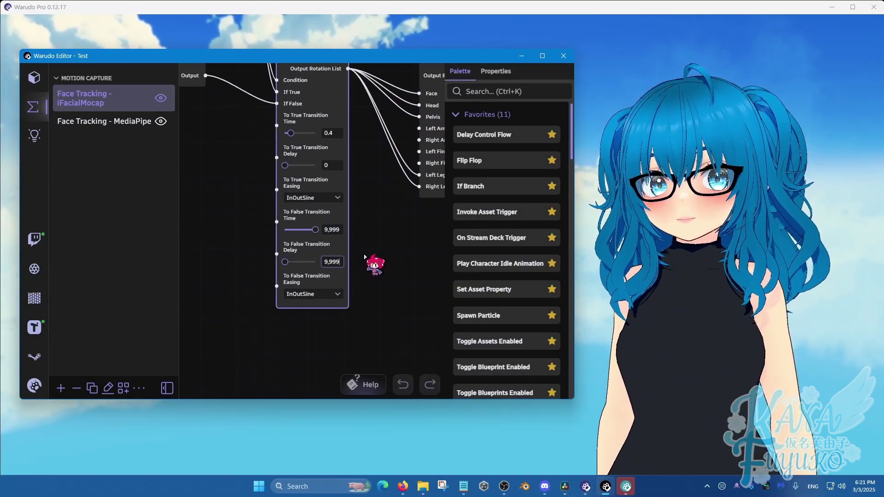
Set the Switch Float node's To False Transition Time and To False Transition Delay to 9,999.
{"action": "scroll", "coordinate": [367, 259], "scroll_direction": "down", "scroll_amount": 2}
{"action": "left_click_drag", "start_coordinate": [381, 228], "coordinate": [283, 314]}
{"action": "scroll", "coordinate": [282, 314], "scroll_direction": "down", "scroll_amount": 2}
{"action": "left_click_drag", "start_coordinate": [339, 80], "coordinate": [332, 186]}
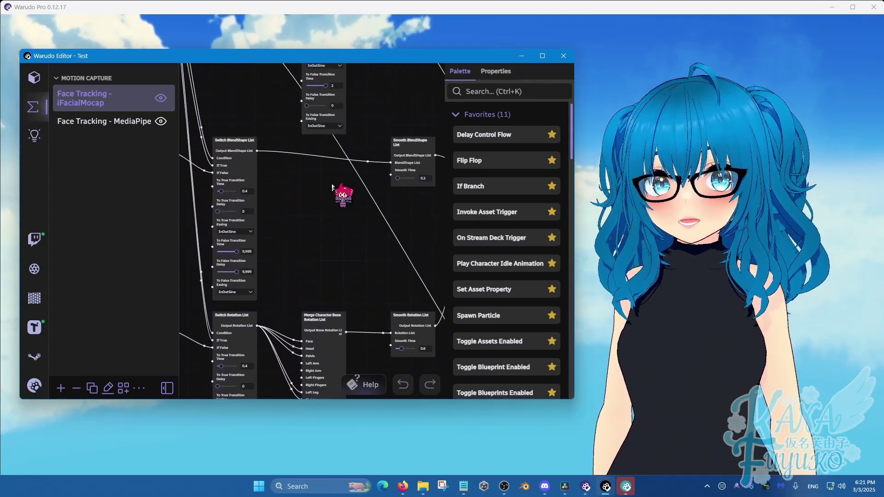
{"action": "scroll", "coordinate": [333, 187], "scroll_direction": "up", "scroll_amount": 5}
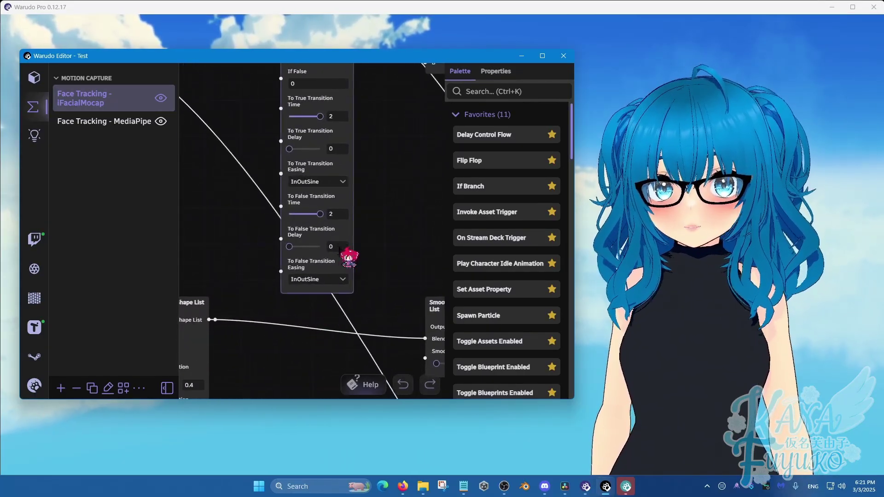
{"action": "left_click", "coordinate": [337, 215]}
{"action": "type", "text": "9,999"}
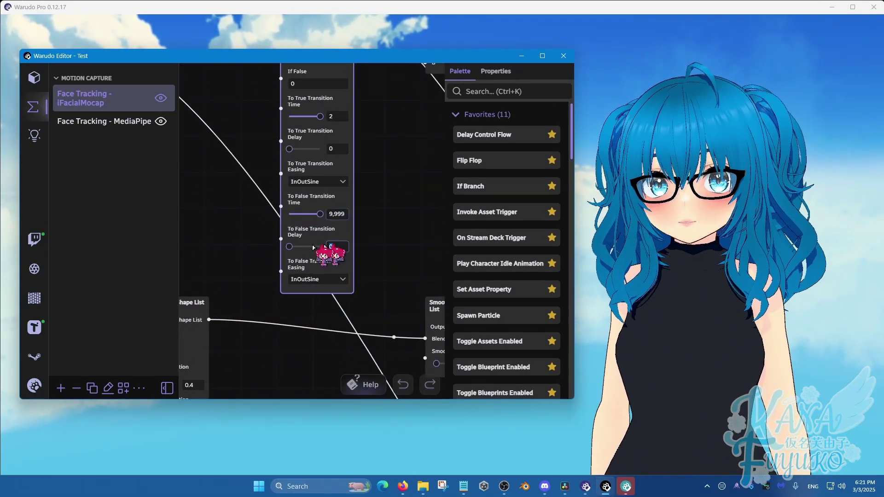
{"action": "left_click", "coordinate": [373, 248]}
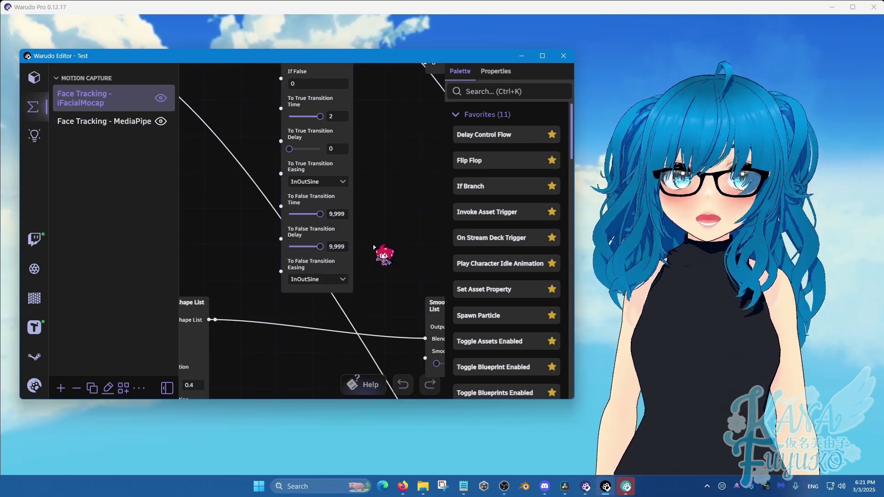
Bring the avatar window forward to check the character's pose, and return to the editor window.
{"action": "scroll", "coordinate": [374, 248], "scroll_direction": "down", "scroll_amount": 5}
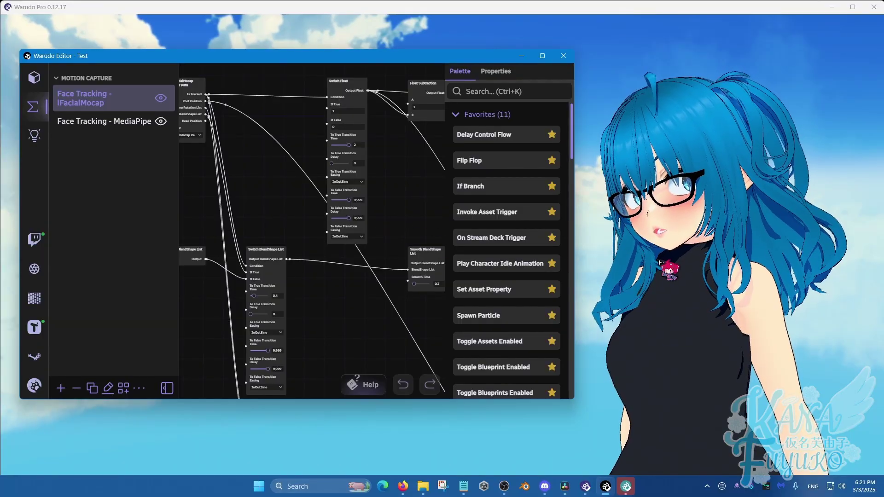
{"action": "left_click", "coordinate": [634, 246]}
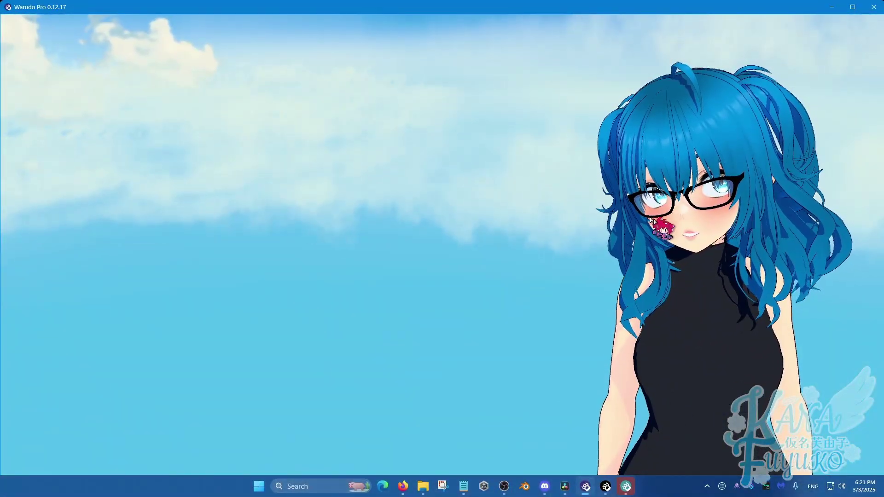
{"action": "left_click", "coordinate": [607, 484]}
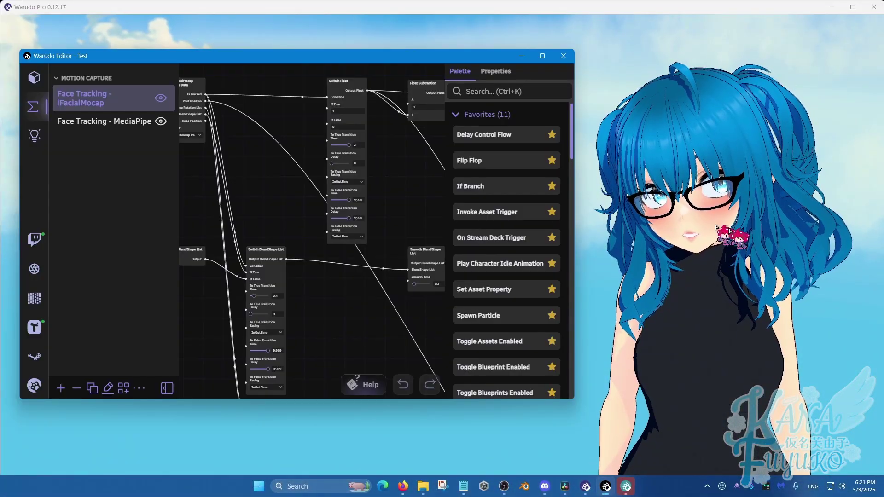
Move the Character Look At Target node down clear of the node above it and set its Enabled option to No.
{"action": "left_click_drag", "start_coordinate": [420, 346], "coordinate": [196, 315]}
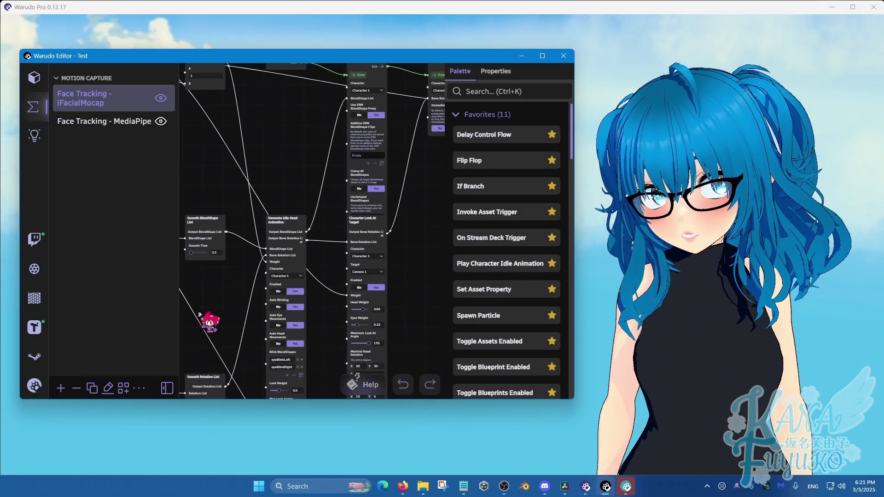
{"action": "scroll", "coordinate": [322, 266], "scroll_direction": "up", "scroll_amount": 1}
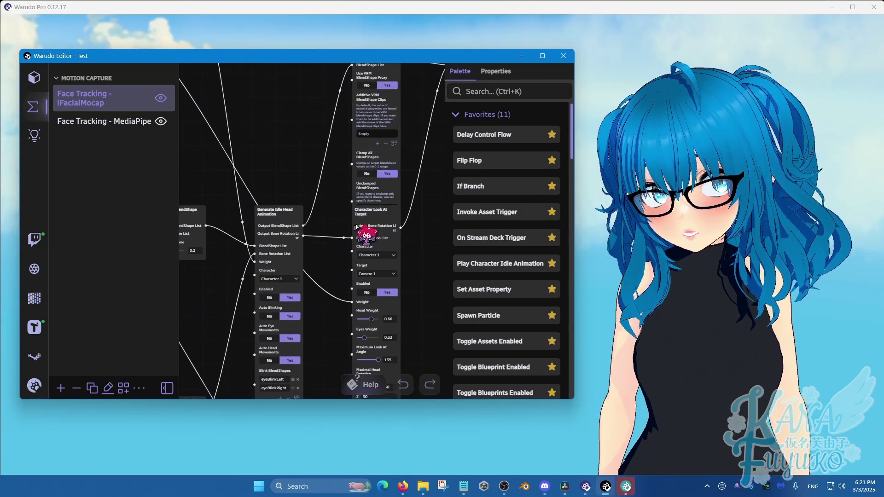
{"action": "left_click_drag", "start_coordinate": [355, 227], "coordinate": [356, 257]}
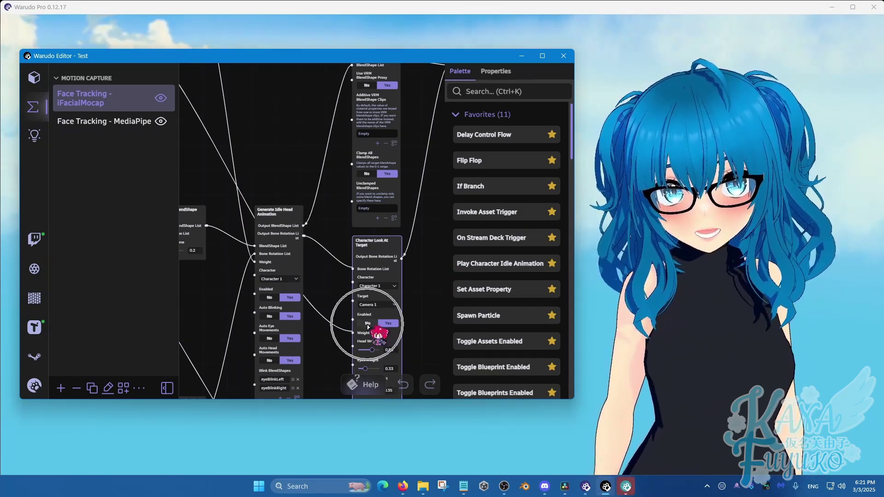
{"action": "scroll", "coordinate": [414, 329], "scroll_direction": "up", "scroll_amount": 2}
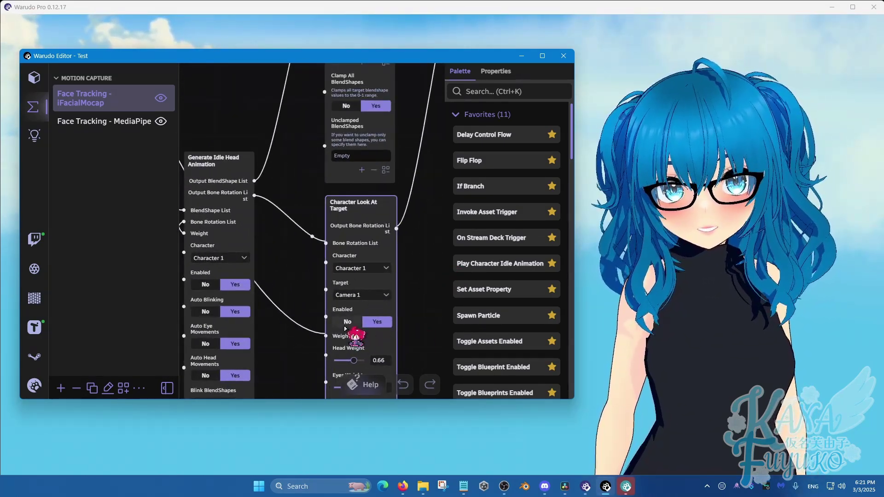
{"action": "left_click", "coordinate": [345, 325]}
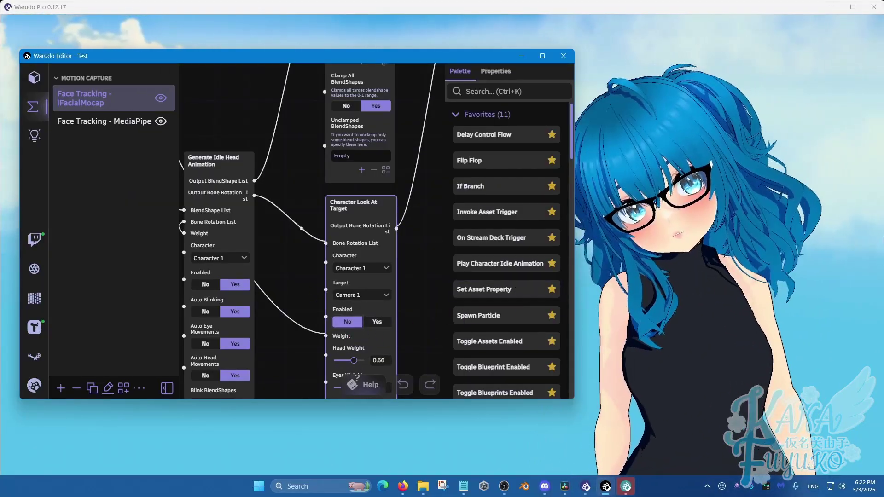
Check the character's head movement in the avatar window, and return to the iFacialMocap blueprint's switch nodes.
{"action": "left_click", "coordinate": [734, 165]}
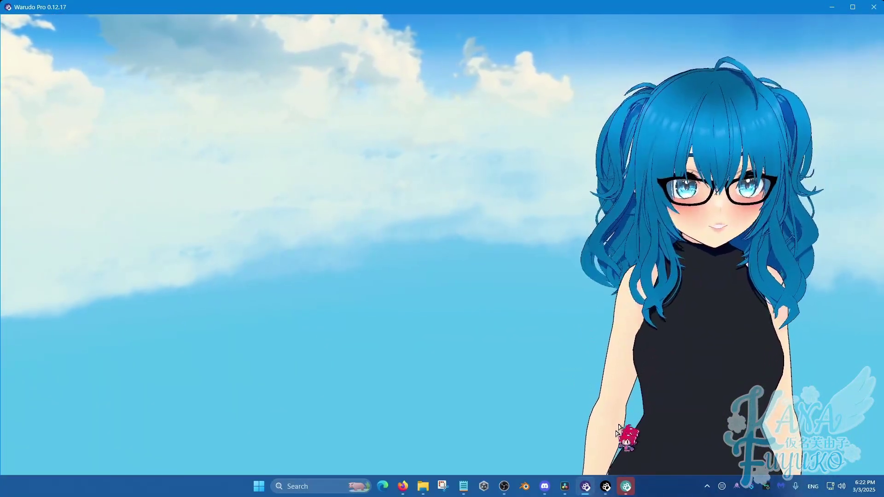
{"action": "left_click", "coordinate": [604, 484]}
{"action": "scroll", "coordinate": [282, 236], "scroll_direction": "down", "scroll_amount": 8}
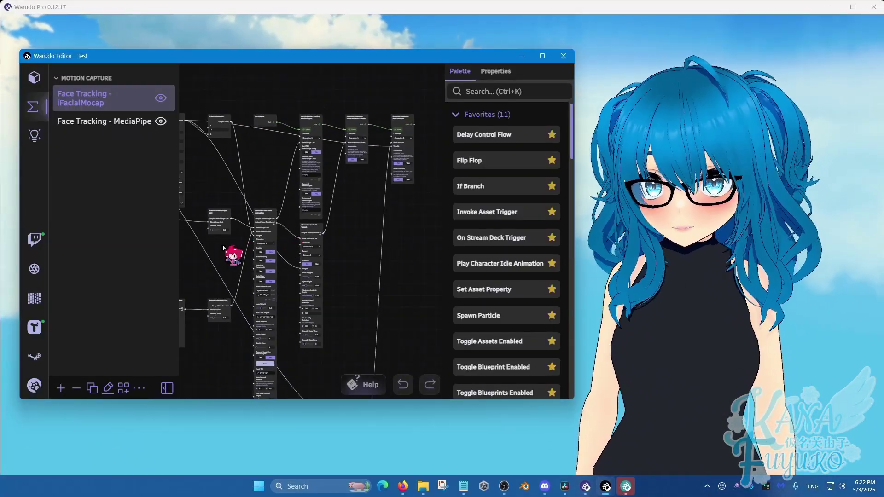
{"action": "left_click_drag", "start_coordinate": [223, 248], "coordinate": [382, 245]}
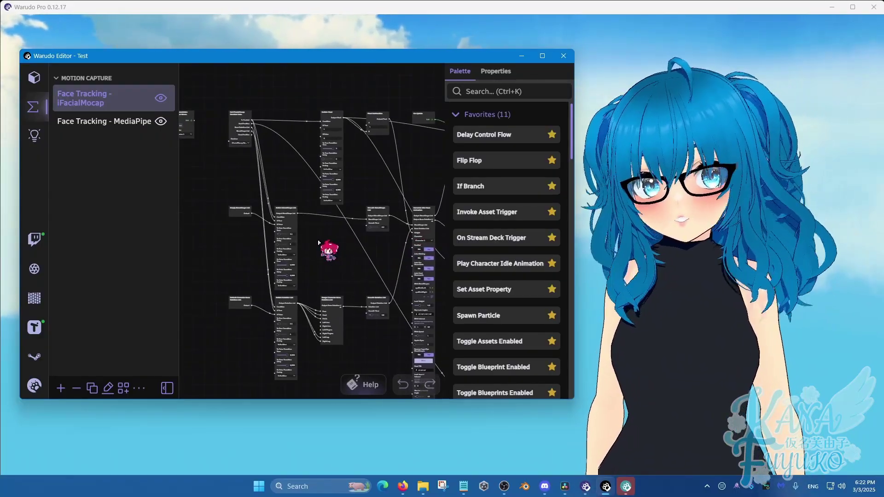
Open the Face Tracking - MediaPipe blueprint and locate its Switch Float, Switch BlendShape List and Switch Rotation List nodes.
{"action": "left_click", "coordinate": [118, 125]}
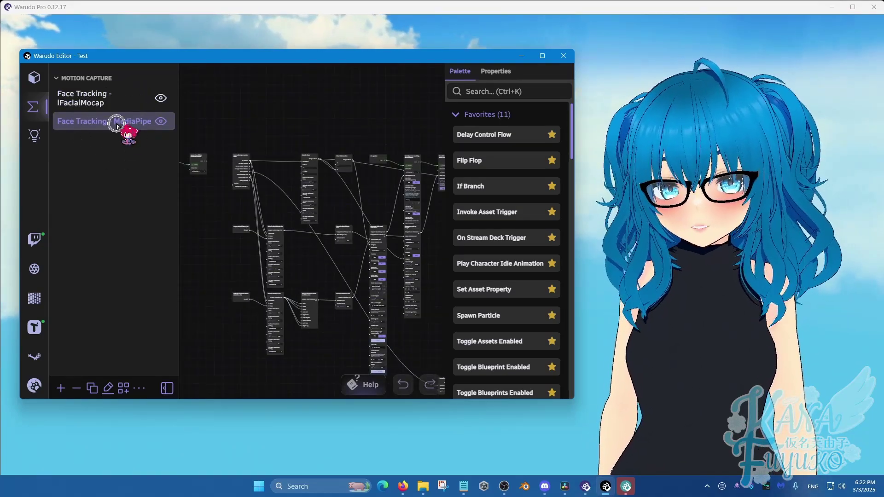
{"action": "scroll", "coordinate": [261, 205], "scroll_direction": "up", "scroll_amount": 1}
{"action": "scroll", "coordinate": [277, 203], "scroll_direction": "up", "scroll_amount": 3}
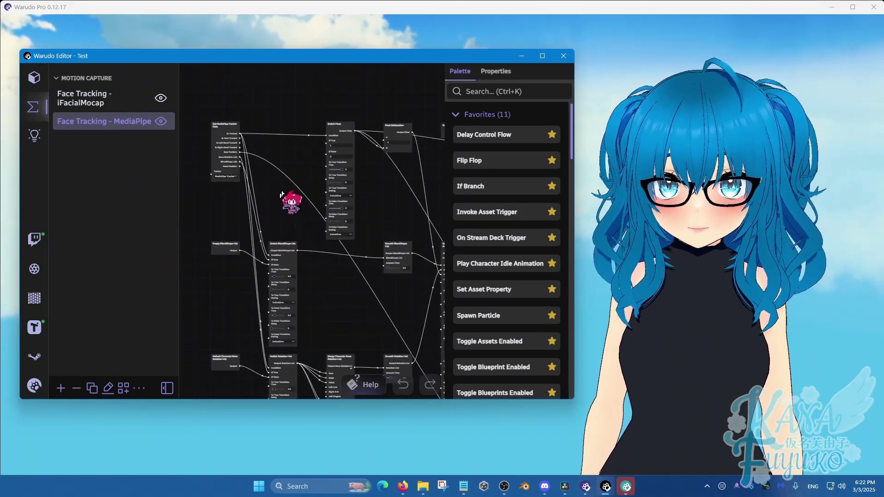
{"action": "left_click", "coordinate": [344, 119]}
{"action": "left_click_drag", "start_coordinate": [291, 216], "coordinate": [294, 115]}
{"action": "scroll", "coordinate": [304, 154], "scroll_direction": "up", "scroll_amount": 1}
{"action": "left_click", "coordinate": [289, 160]}
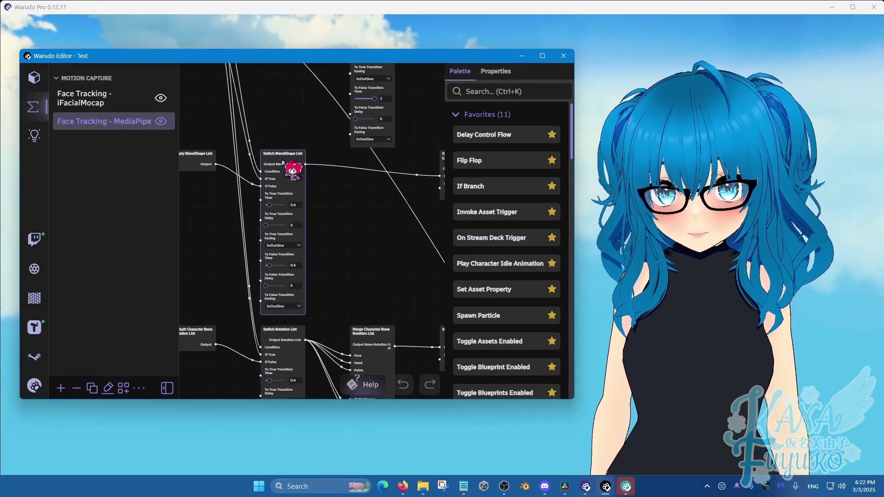
{"action": "key", "text": "ctrl"}
{"action": "left_click_drag", "start_coordinate": [298, 324], "coordinate": [293, 208]}
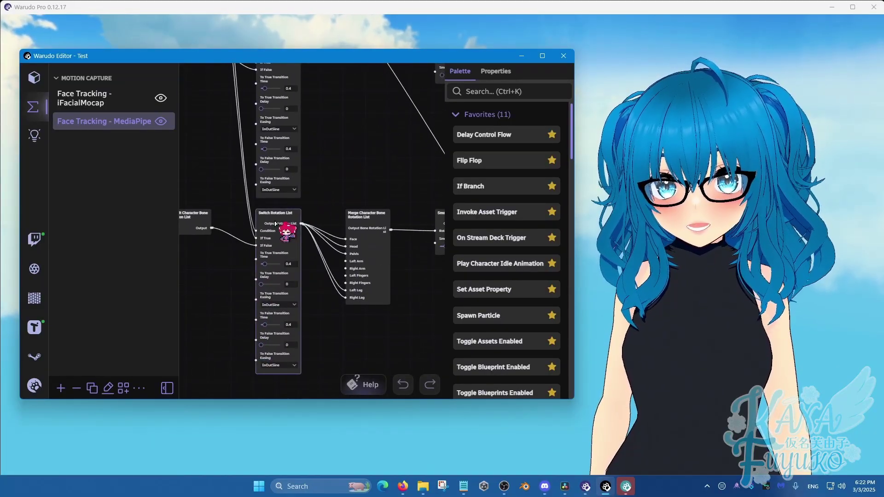
In the MediaPipe blueprint's Switch BlendShape List node, set To False Transition Time to 9,999 and To False Transition Delay to 99,999.
{"action": "left_click_drag", "start_coordinate": [319, 179], "coordinate": [379, 244]}
{"action": "scroll", "coordinate": [379, 241], "scroll_direction": "up", "scroll_amount": 1}
{"action": "scroll", "coordinate": [379, 240], "scroll_direction": "up", "scroll_amount": 2}
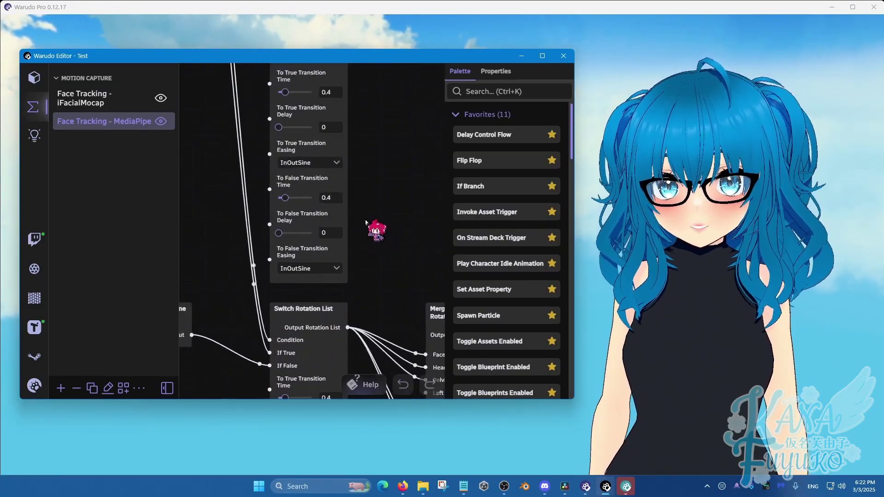
{"action": "left_click", "coordinate": [333, 198]}
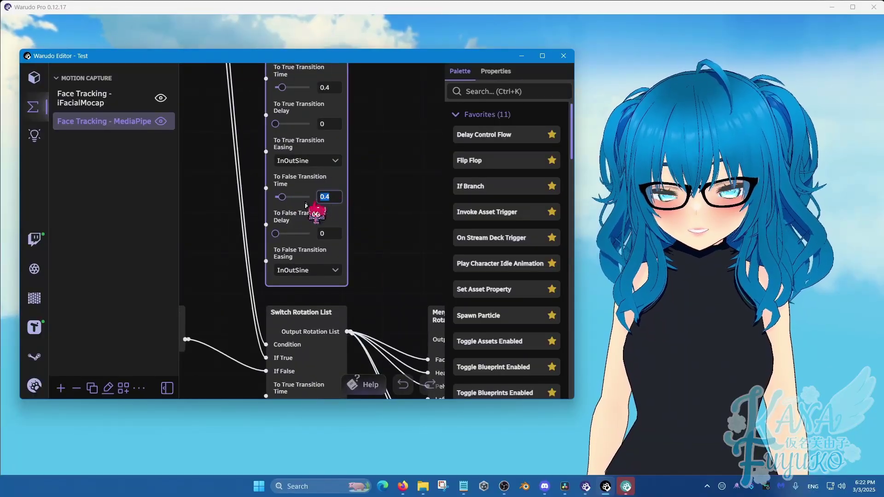
{"action": "key", "text": "ctrl"}
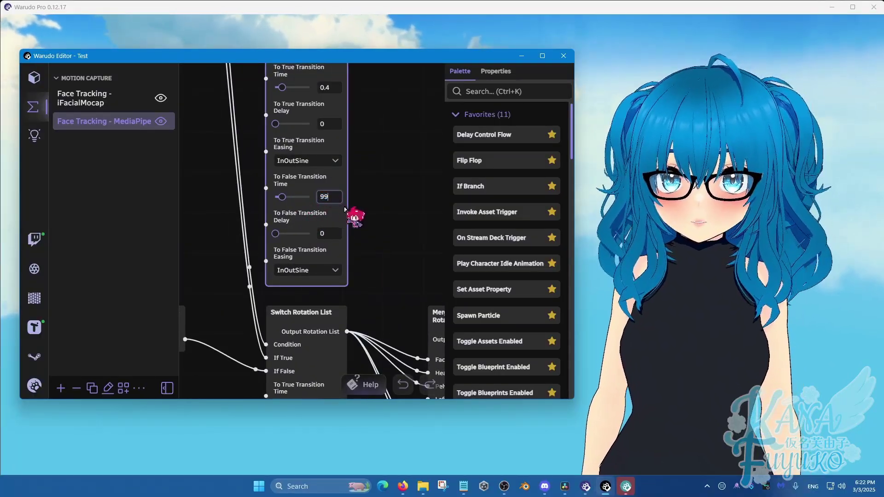
{"action": "type", "text": "9999"}
{"action": "key", "text": "Return"}
{"action": "left_click", "coordinate": [326, 232]}
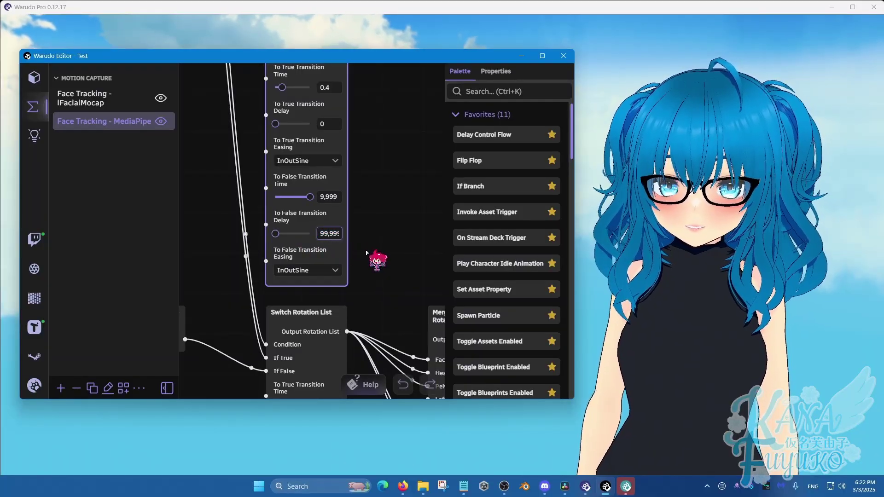
Set the To False Transition Time of the MediaPipe blueprint's Switch Rotation List node to 9,999.
{"action": "scroll", "coordinate": [368, 262], "scroll_direction": "down", "scroll_amount": 6}
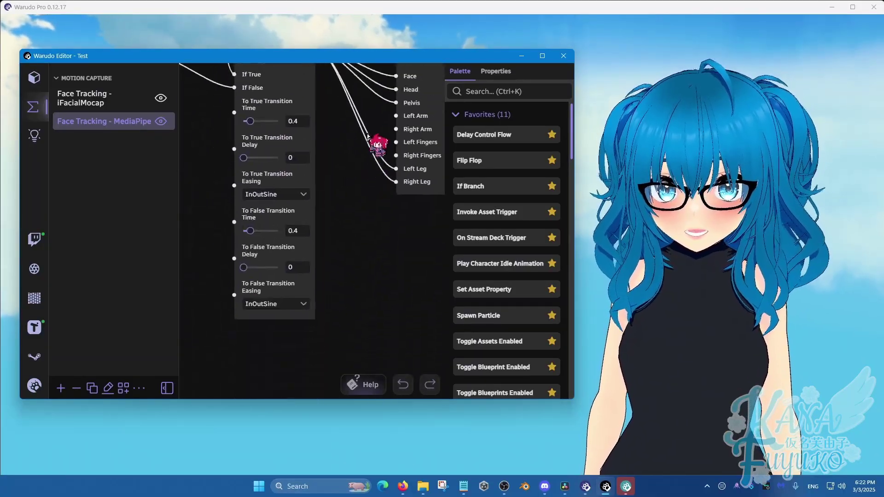
{"action": "scroll", "coordinate": [368, 137], "scroll_direction": "down", "scroll_amount": 1}
{"action": "left_click", "coordinate": [299, 203]}
{"action": "type", "text": "9999"}
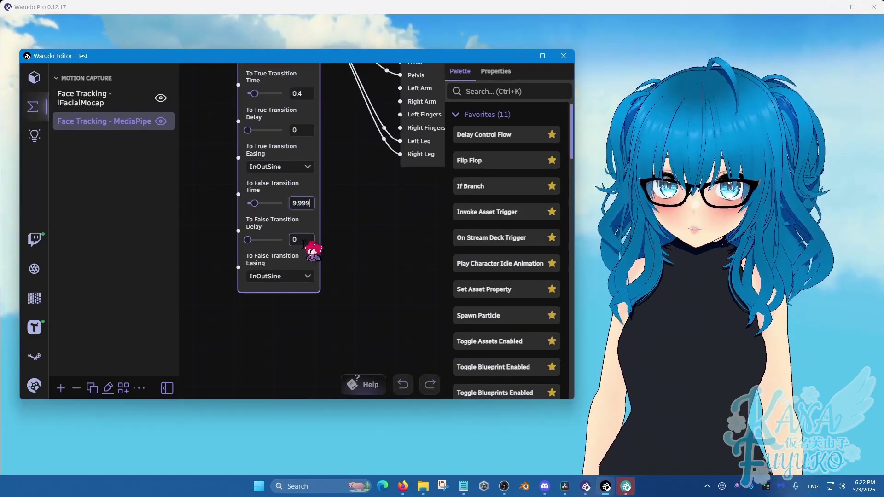
In the MediaPipe blueprint's Switch Float node, set To False Transition Time and To False Transition Delay to 9,999.
{"action": "scroll", "coordinate": [342, 247], "scroll_direction": "down", "scroll_amount": 5}
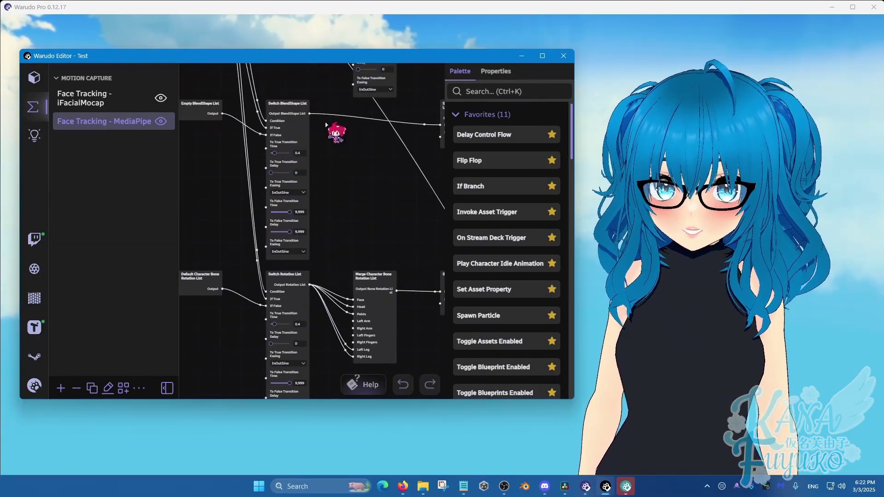
{"action": "left_click_drag", "start_coordinate": [352, 111], "coordinate": [311, 262]}
{"action": "scroll", "coordinate": [326, 261], "scroll_direction": "up", "scroll_amount": 3}
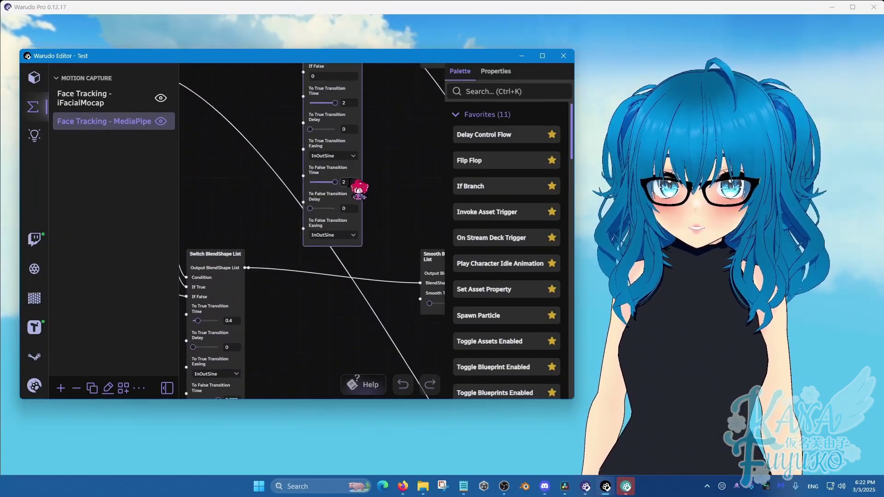
{"action": "type", "text": "999"}
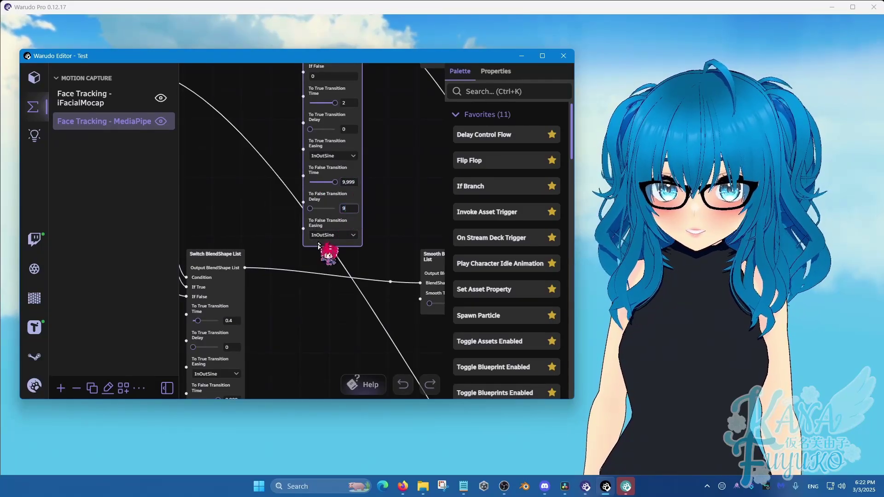
Set the Enabled option of the MediaPipe blueprint's Character Look At Target node to No.
{"action": "scroll", "coordinate": [313, 271], "scroll_direction": "down", "scroll_amount": 5}
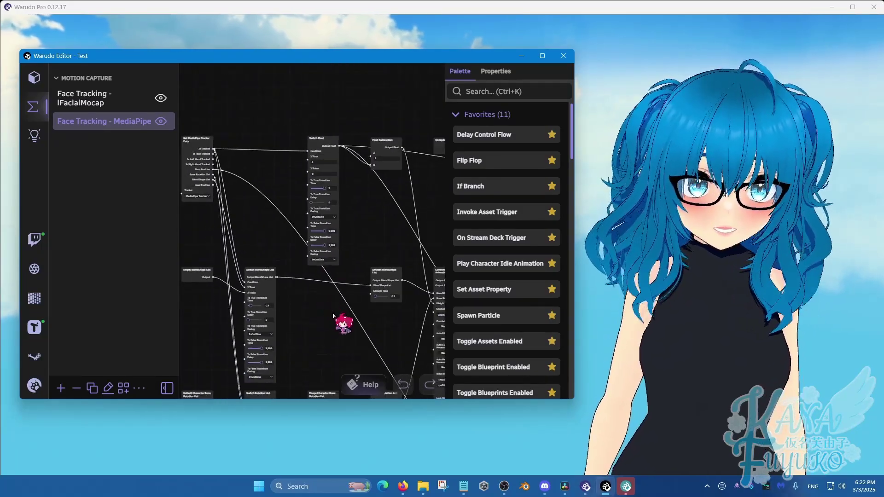
{"action": "scroll", "coordinate": [314, 247], "scroll_direction": "up", "scroll_amount": 4}
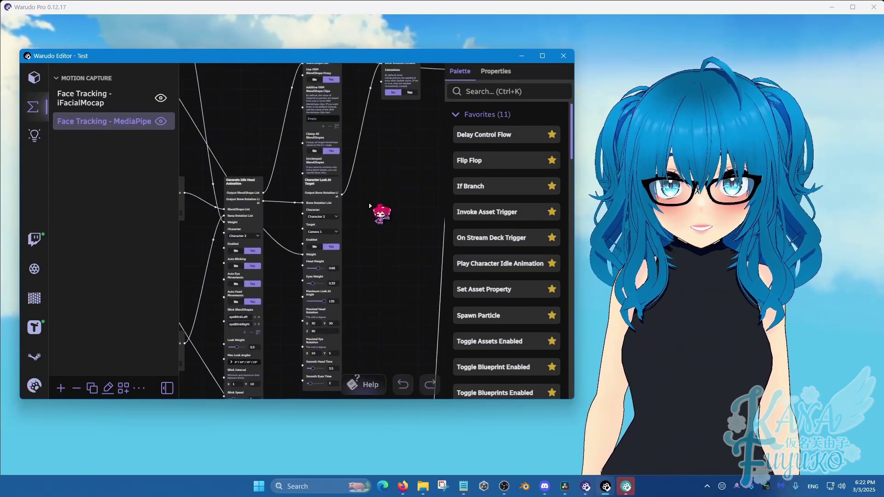
{"action": "left_click", "coordinate": [307, 251]}
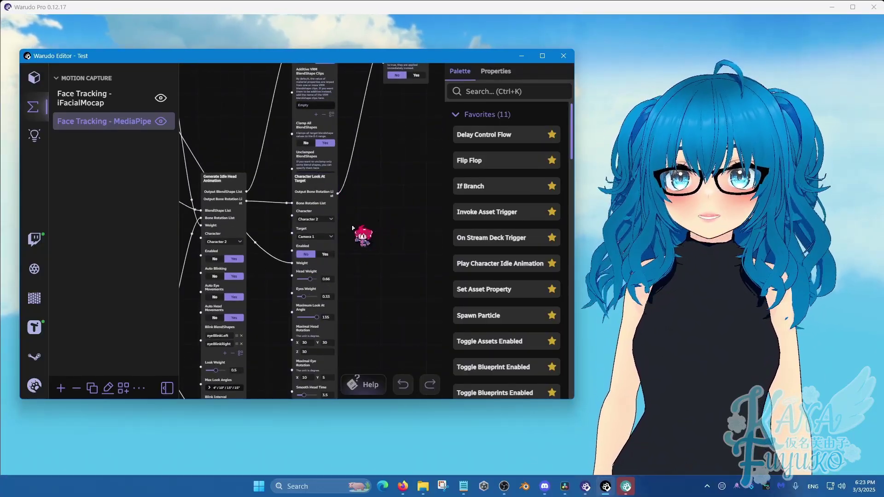
{"action": "scroll", "coordinate": [263, 176], "scroll_direction": "down", "scroll_amount": 1}
{"action": "scroll", "coordinate": [263, 175], "scroll_direction": "down", "scroll_amount": 4}
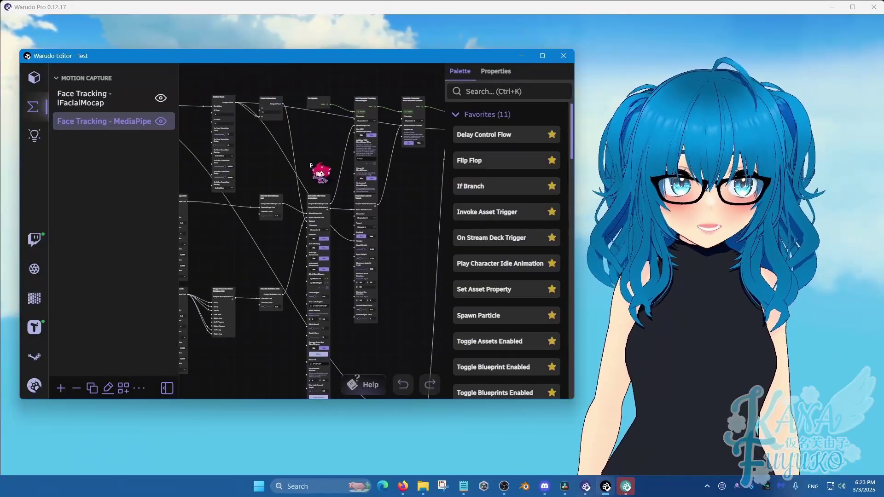
Switch to the avatar window, frame the avatar closer to the center, and check its head and face movement up close.
{"action": "left_click", "coordinate": [684, 247]}
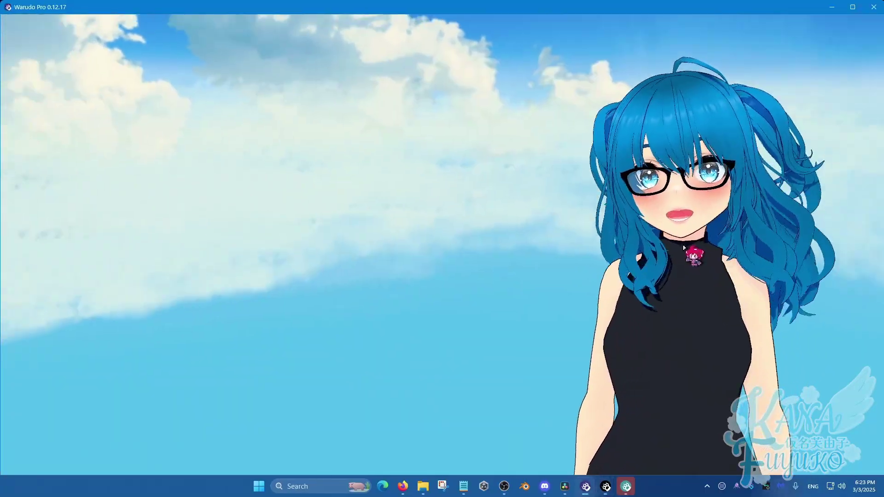
{"action": "middle_click_drag", "start_coordinate": [644, 244], "coordinate": [551, 249]}
{"action": "left_click_drag", "start_coordinate": [550, 249], "coordinate": [572, 246]}
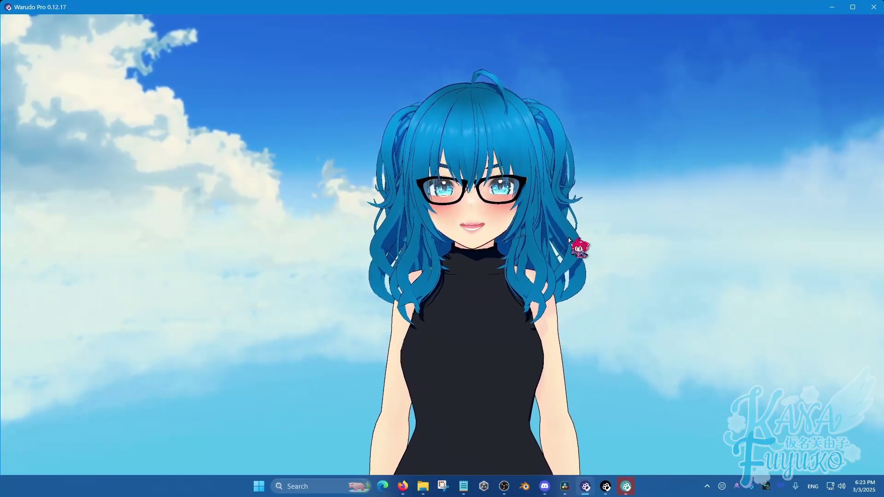
{"action": "left_click_drag", "start_coordinate": [569, 240], "coordinate": [595, 249]}
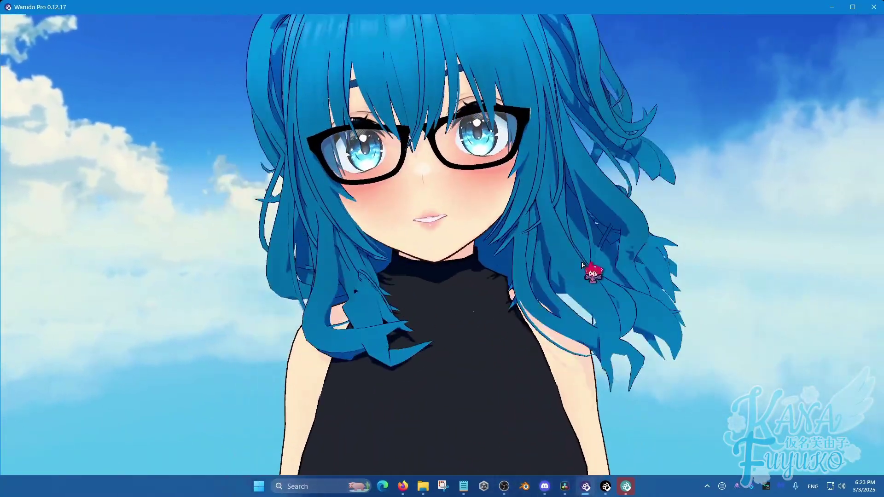